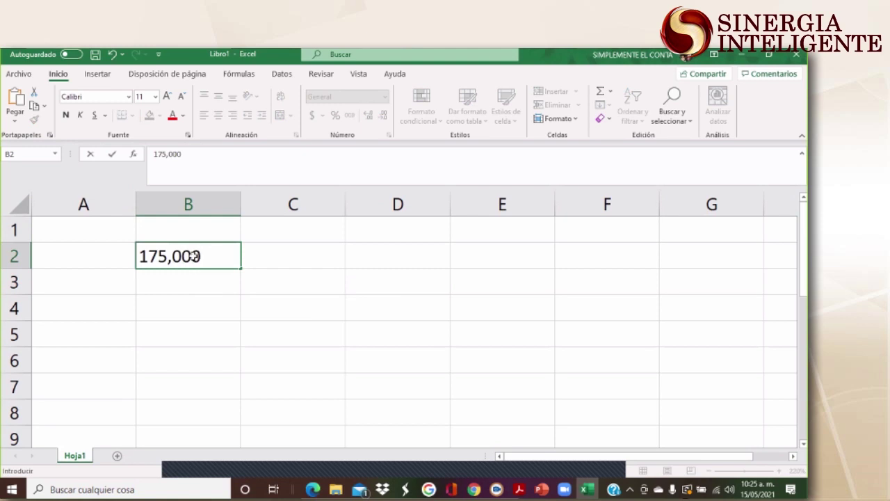
Label the amount in A2 as "monto", and enter 700,000 in A4 with the label "moi" in B4
{"action": "type", "text": "monto"}
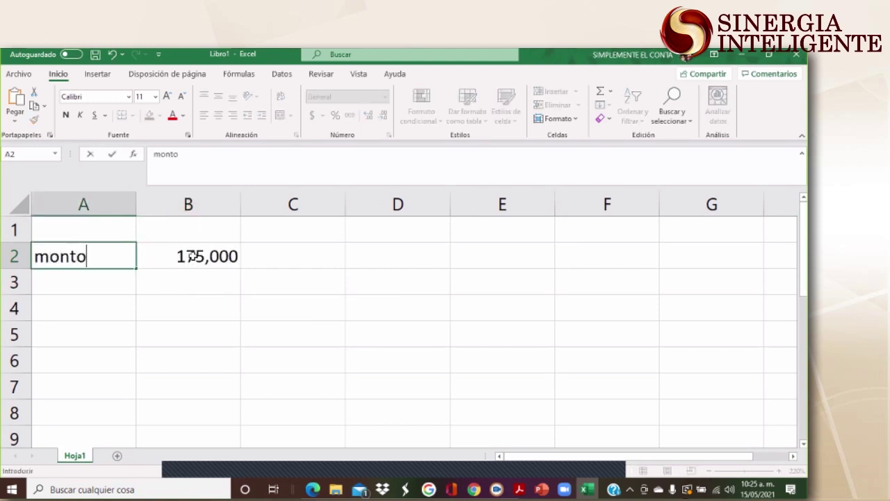
{"action": "key", "text": "Down"}
{"action": "key", "text": "Down"}
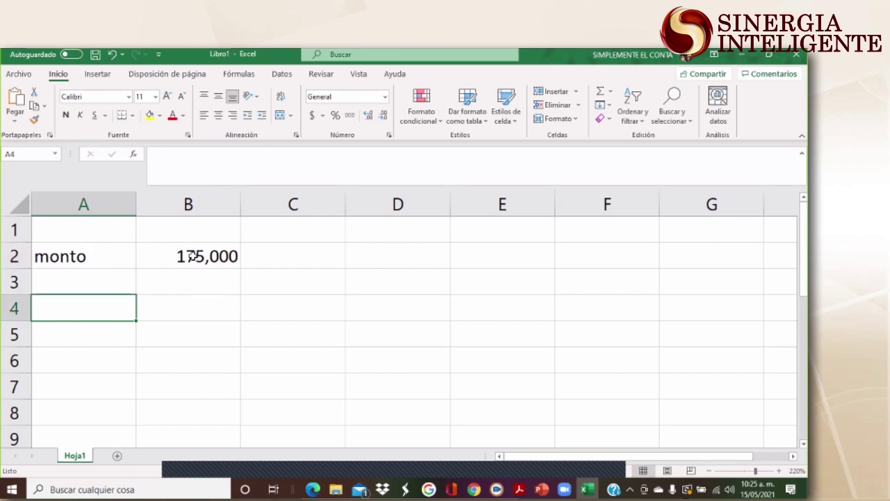
{"action": "type", "text": "700,000"}
{"action": "key", "text": "Right"}
{"action": "type", "text": "moi"}
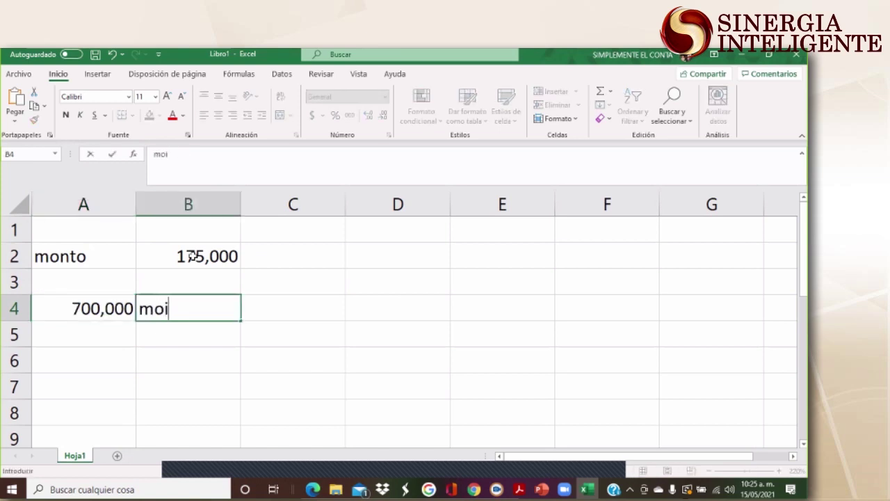
Enter the column headings "criterio sat" in D2 and "criterio" in E2
{"action": "key", "text": "Right"}
{"action": "key", "text": "Right"}
{"action": "key", "text": "Up"}
{"action": "key", "text": "Up"}
{"action": "type", "text": "criterio sat"}
{"action": "key", "text": "Right"}
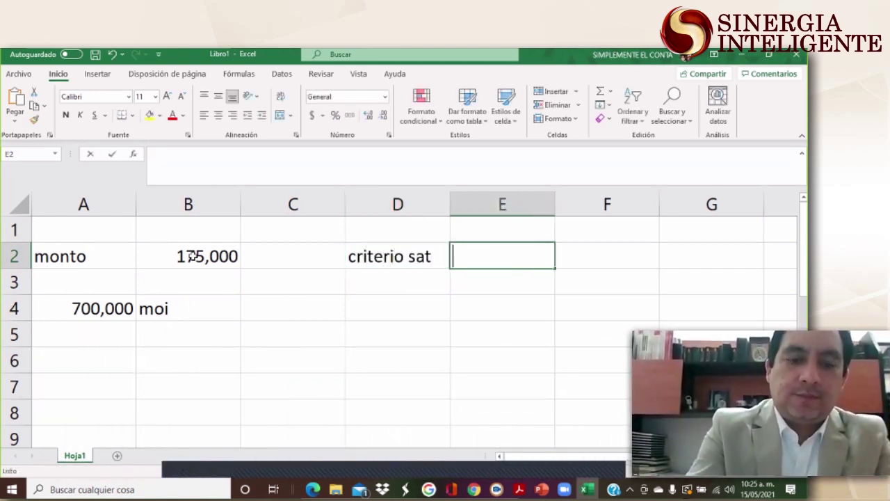
{"action": "type", "text": "criterio"}
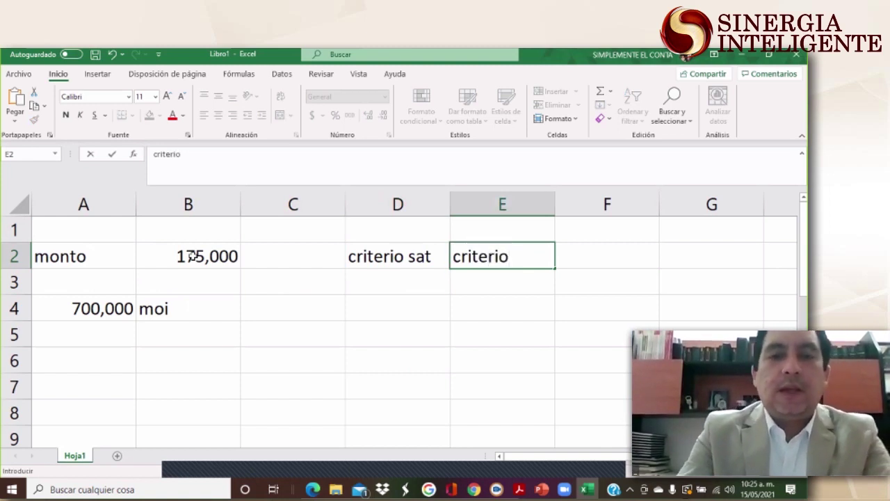
{"action": "key", "text": "Return"}
Calculate 25% of the monto in D3 with the formula =B2*.25
{"action": "key", "text": "Left"}
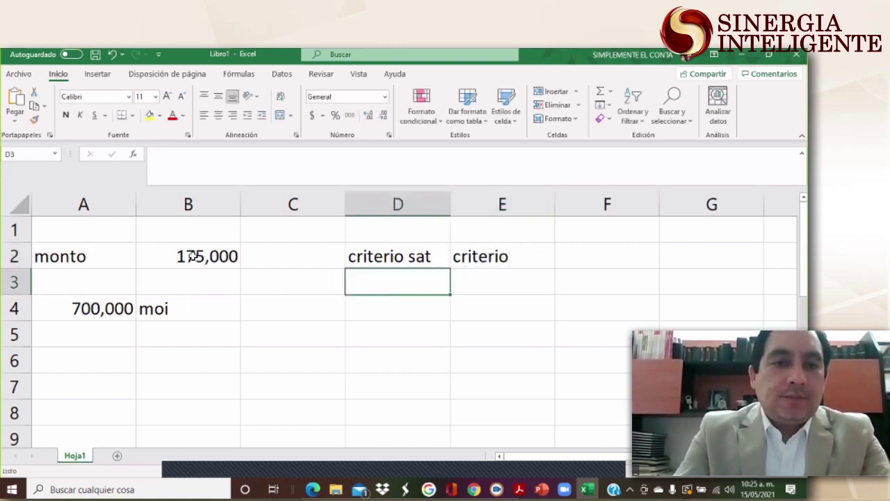
{"action": "type", "text": "="}
{"action": "key", "text": "Left"}
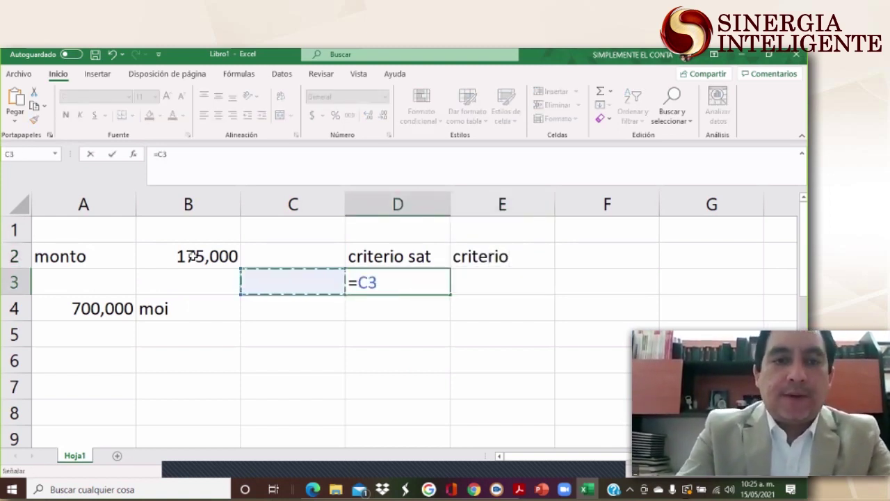
{"action": "key", "text": "Left"}
{"action": "key", "text": "Up"}
{"action": "type", "text": "*.25"}
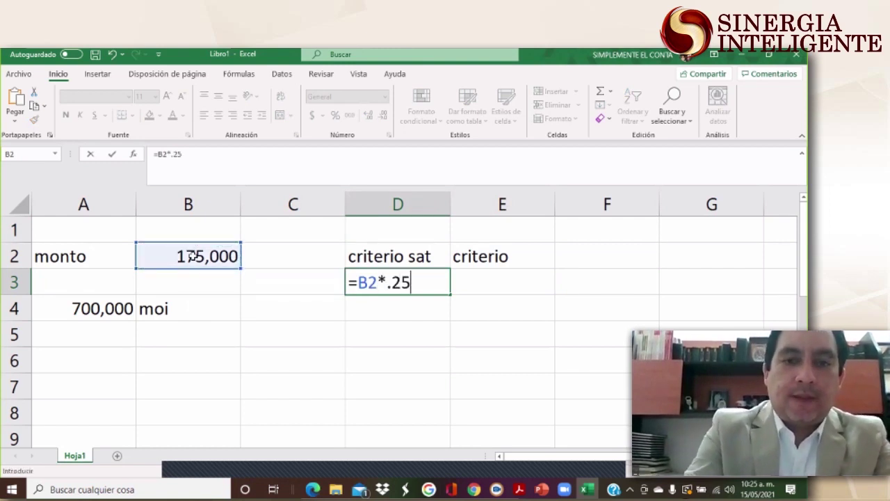
{"action": "key", "text": "Return"}
Fill D4 through D6 with formulas that each reference the cell directly above
{"action": "type", "text": "="}
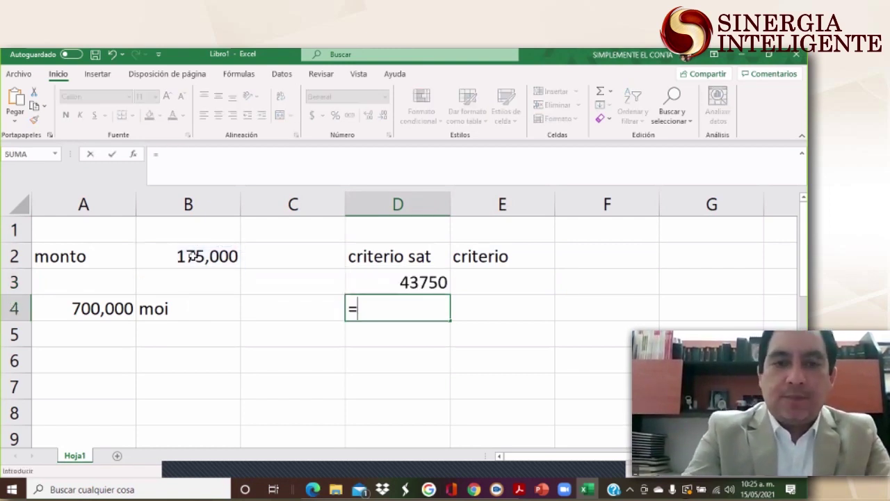
{"action": "key", "text": "Up"}
{"action": "key", "text": "Return"}
{"action": "type", "text": "="}
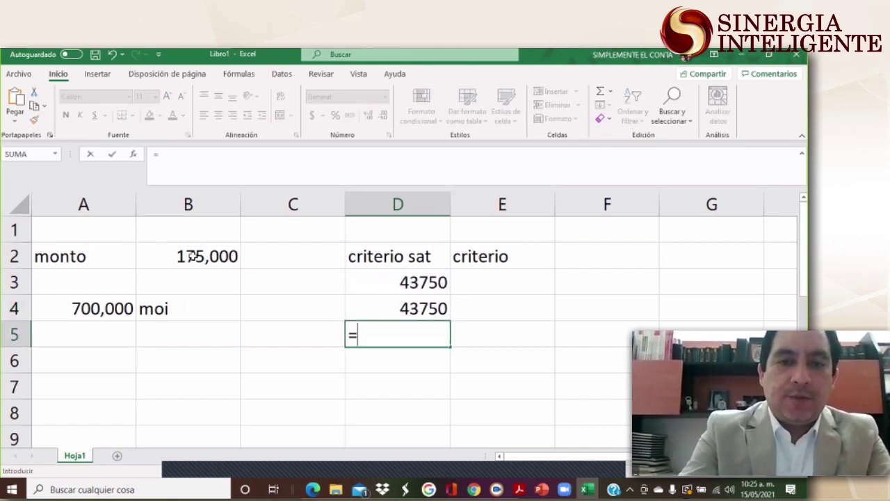
{"action": "key", "text": "Up"}
{"action": "key", "text": "Return"}
{"action": "type", "text": "="}
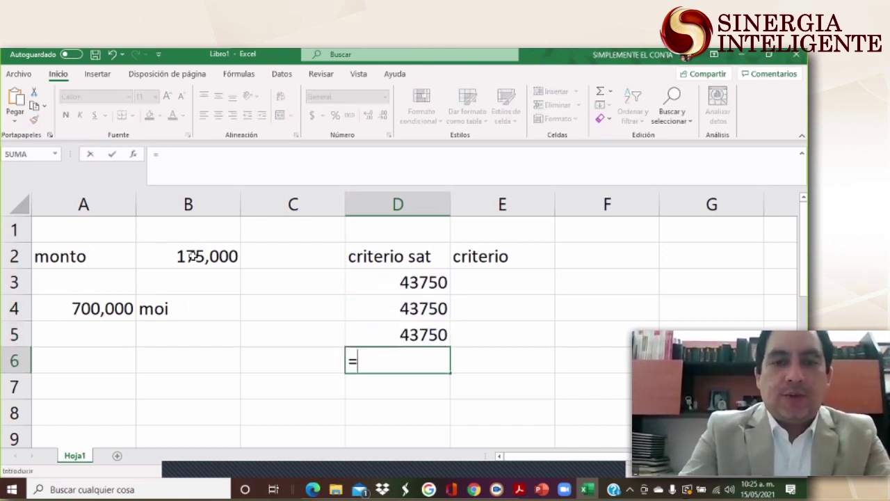
{"action": "key", "text": "Up"}
{"action": "key", "text": "Return"}
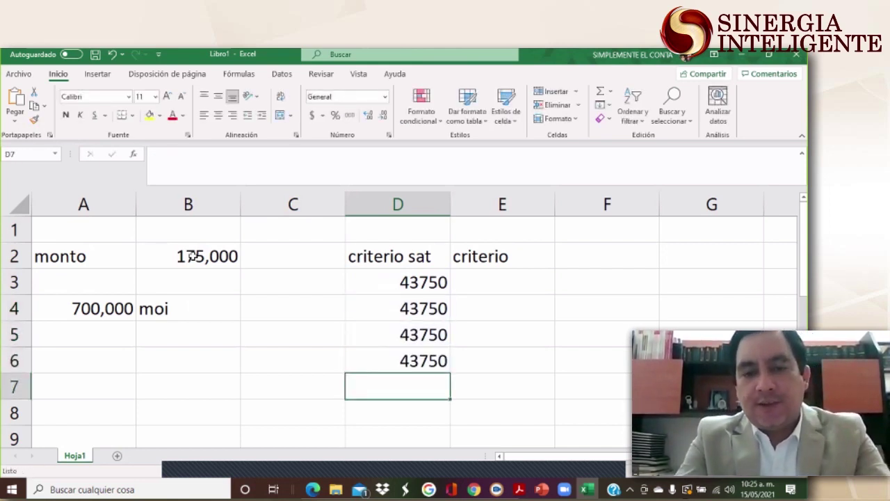
Total the criterio sat column in D7 with a SUMA formula over D3:D6
{"action": "type", "text": "=suma("}
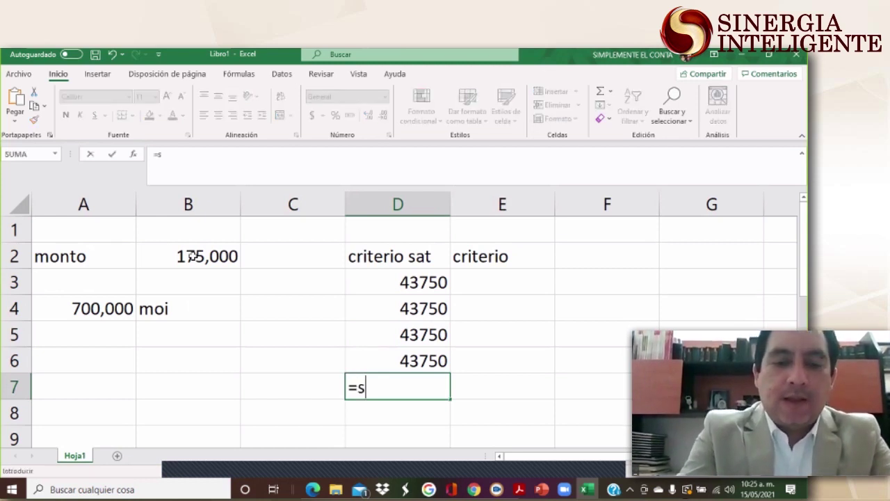
{"action": "key", "text": "Up"}
{"action": "key", "text": "F8"}
{"action": "key", "text": "Up"}
{"action": "key", "text": "Up"}
{"action": "key", "text": "Up"}
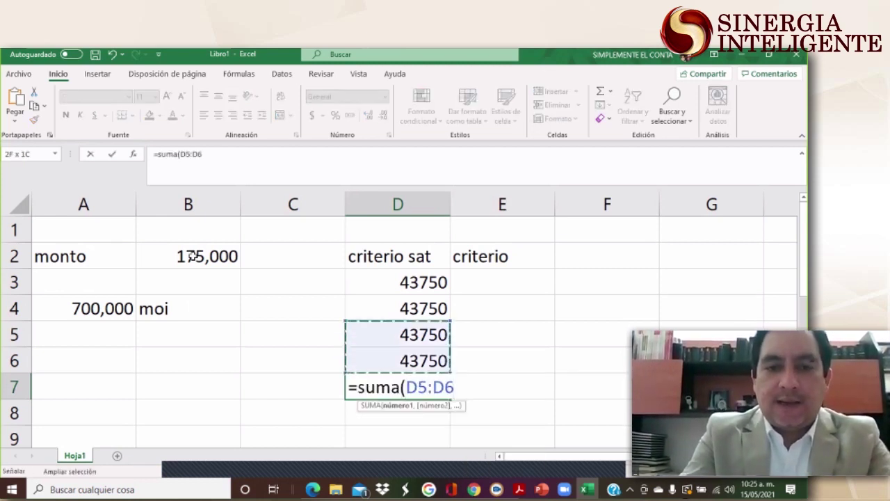
{"action": "key", "text": "Return"}
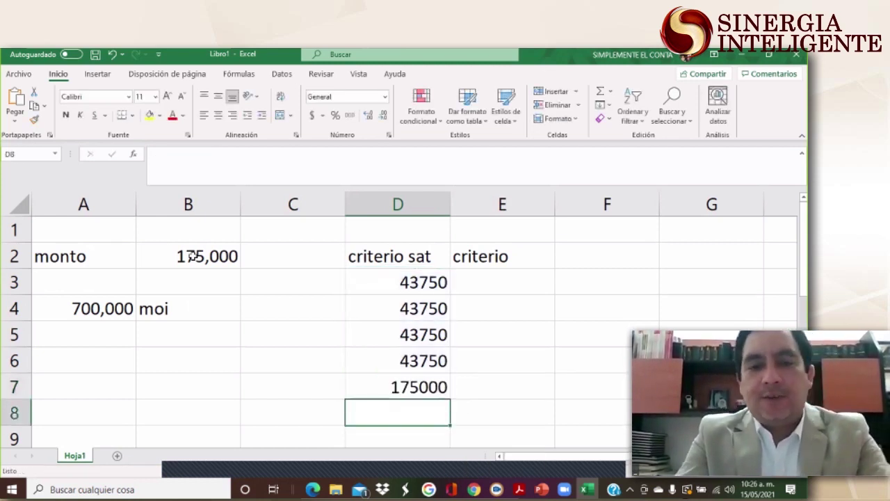
Enter the label "total" in C7 beside the summed amount
{"action": "key", "text": "Up"}
{"action": "key", "text": "Left"}
{"action": "type", "text": "total"}
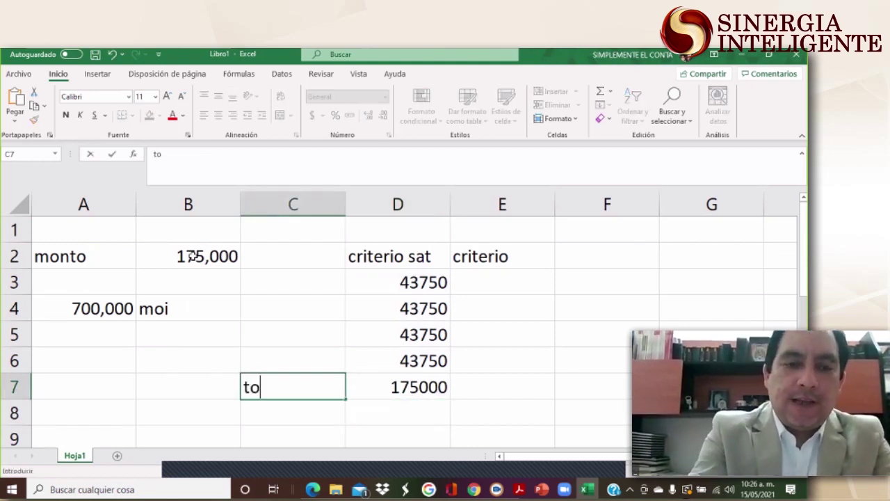
{"action": "key", "text": "Tab"}
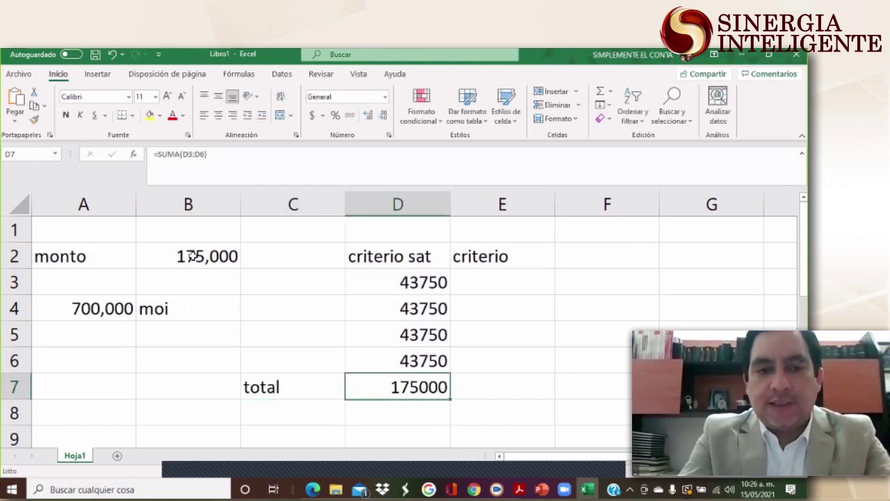
Examine the moi amount in A4
{"action": "key", "text": "Left"}
{"action": "key", "text": "Left"}
{"action": "key", "text": "Left"}
{"action": "key", "text": "Up"}
{"action": "key", "text": "Up"}
{"action": "key", "text": "Up"}
{"action": "key", "text": "Up"}
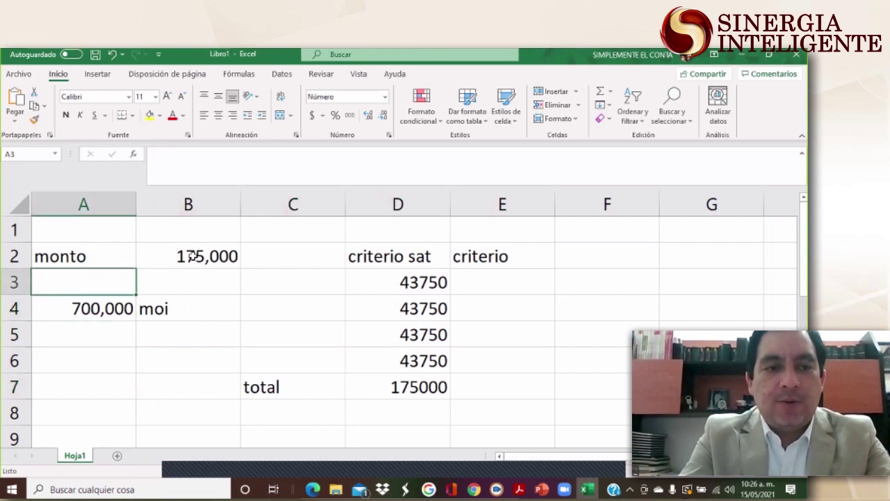
{"action": "key", "text": "Down"}
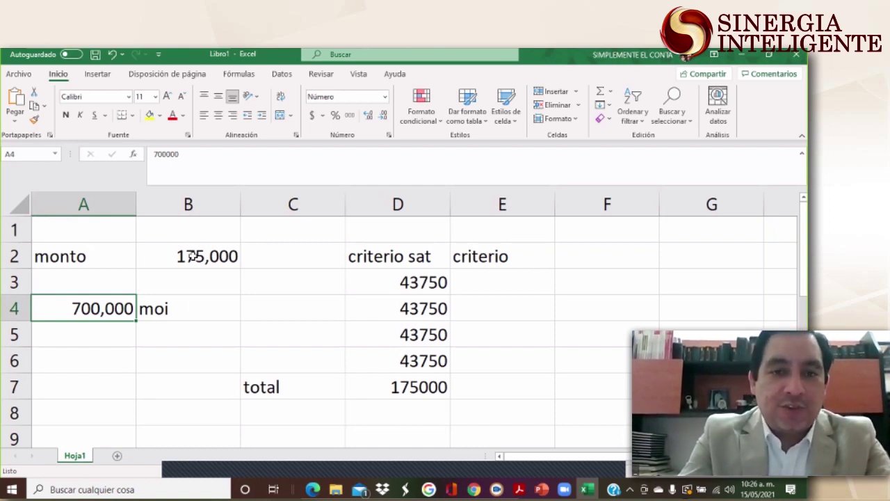
Calculate 25% of the moi amount in E3 with the formula =A4*0.25
{"action": "key", "text": "Right"}
{"action": "key", "text": "Right"}
{"action": "key", "text": "Right"}
{"action": "key", "text": "Right"}
{"action": "key", "text": "Up"}
{"action": "type", "text": "="}
{"action": "key", "text": "Left"}
{"action": "key", "text": "Left"}
{"action": "key", "text": "Left"}
{"action": "key", "text": "Left"}
{"action": "key", "text": "Down"}
{"action": "type", "text": "*"}
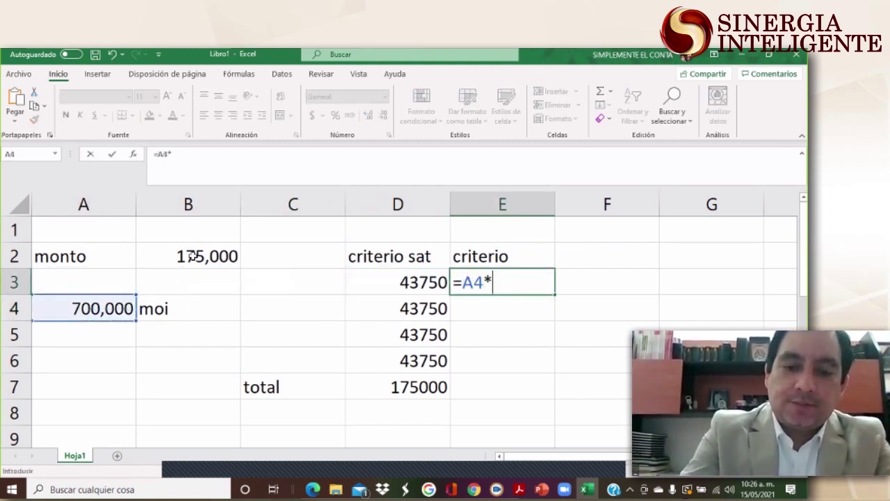
{"action": "type", "text": "0.25"}
{"action": "key", "text": "Return"}
{"action": "key", "text": "Up"}
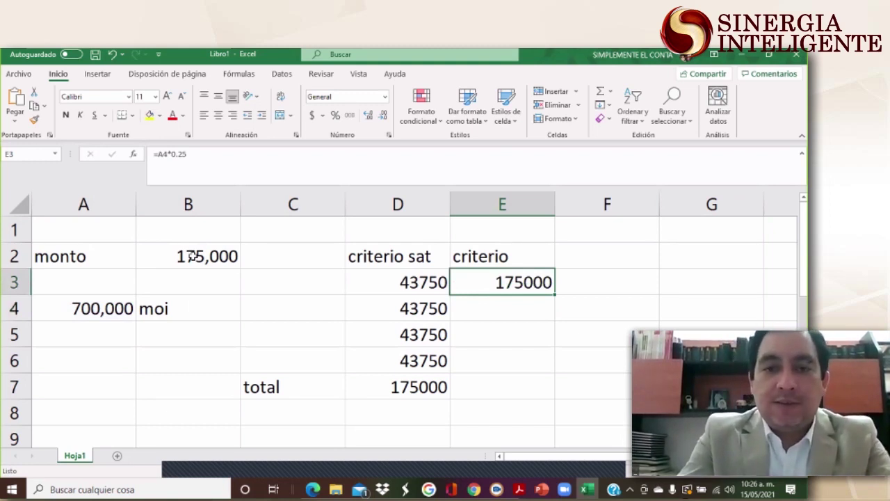
Fill E4 through E6 with formulas that each reference the cell directly above
{"action": "key", "text": "Down"}
{"action": "type", "text": "="}
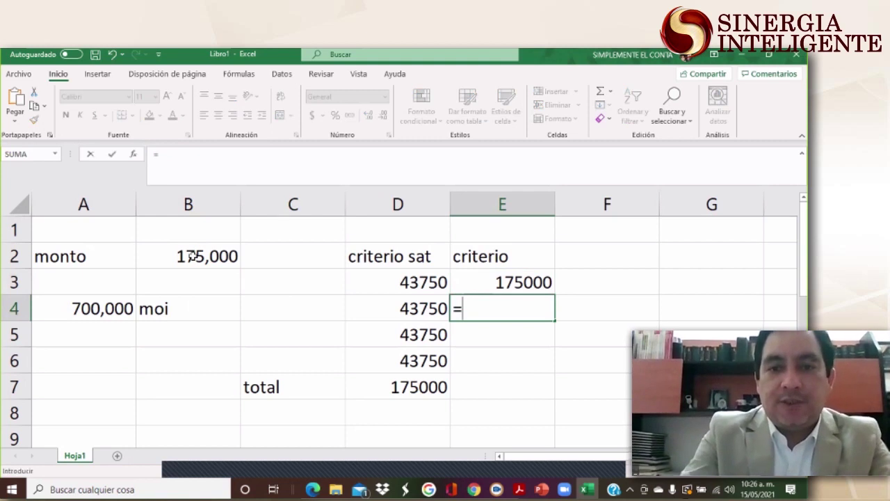
{"action": "key", "text": "Up"}
{"action": "key", "text": "Return"}
{"action": "type", "text": "="}
{"action": "key", "text": "Up"}
{"action": "key", "text": "Return"}
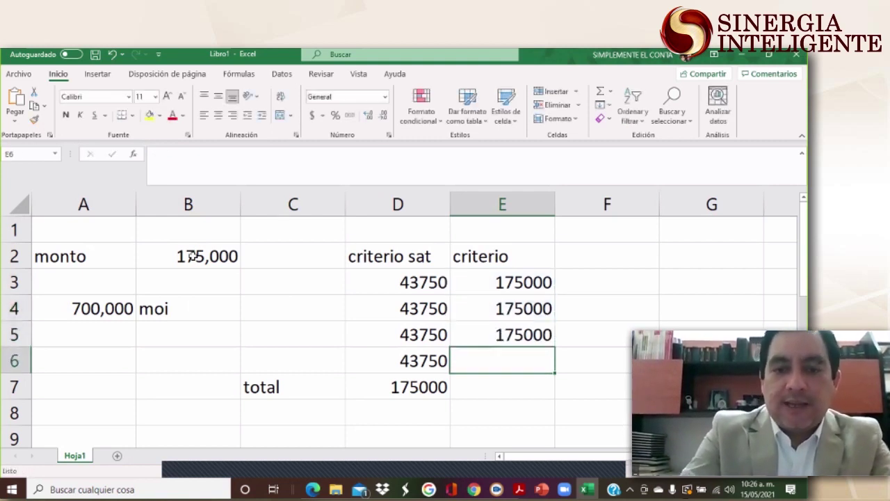
{"action": "type", "text": "="}
{"action": "key", "text": "Up"}
{"action": "key", "text": "Return"}
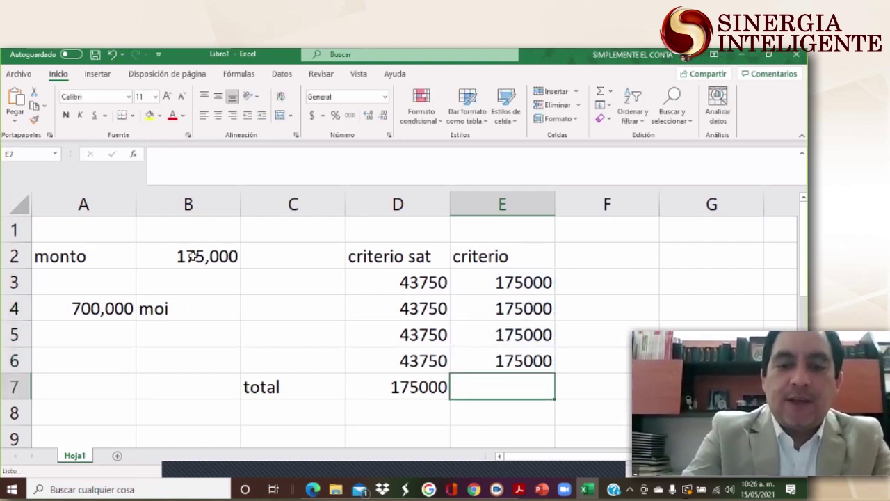
Total the criterio column in E7 with a SUMA formula over E3:E6
{"action": "type", "text": "=suma("}
{"action": "key", "text": "Up"}
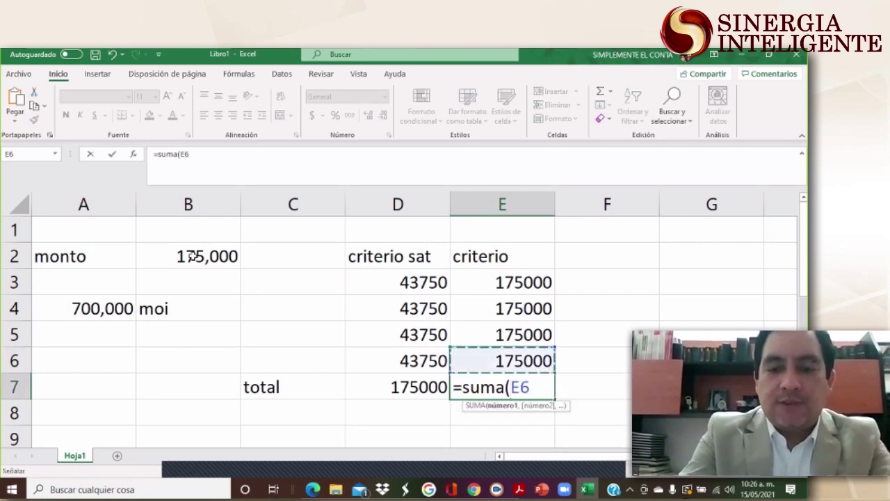
{"action": "key", "text": "shift+Up"}
{"action": "key", "text": "shift+Up"}
{"action": "key", "text": "shift+Up"}
{"action": "key", "text": "Return"}
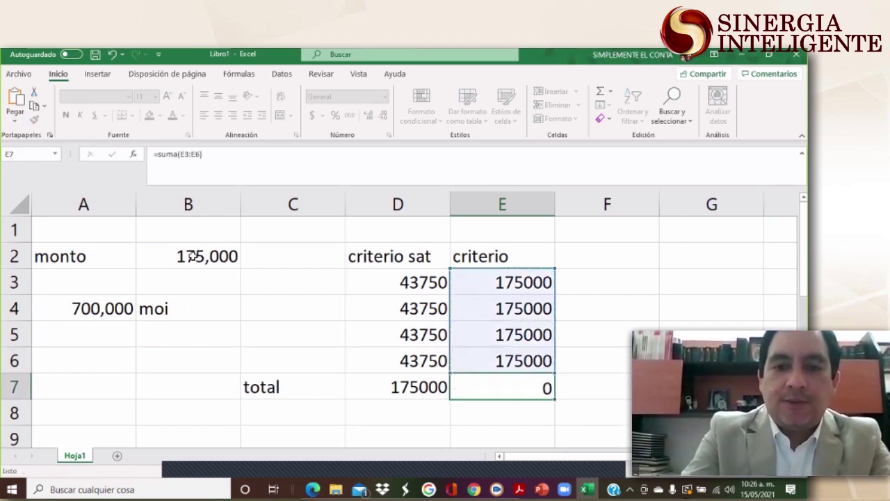
Label the rows in F3 through F6 as "1 año", "2 año", "3 año" and "4 año"
{"action": "key", "text": "Up"}
{"action": "key", "text": "Up"}
{"action": "key", "text": "Up"}
{"action": "key", "text": "Up"}
{"action": "key", "text": "Up"}
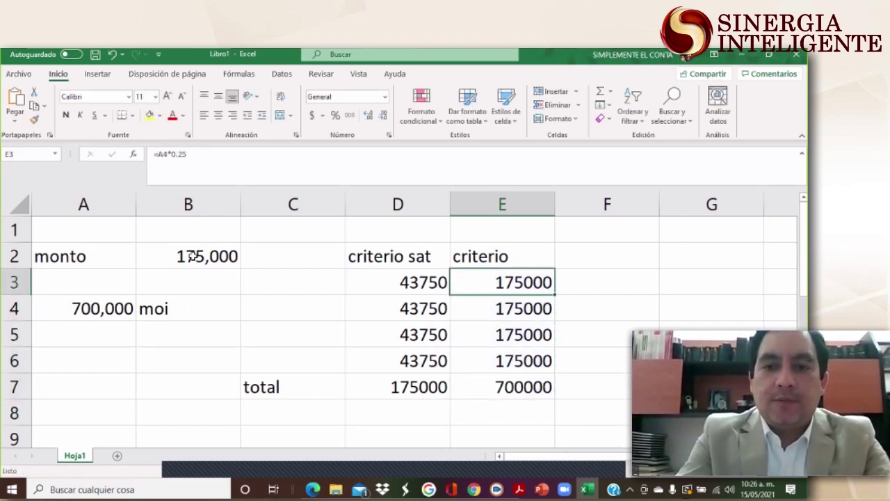
{"action": "key", "text": "Right"}
{"action": "type", "text": "1 año"}
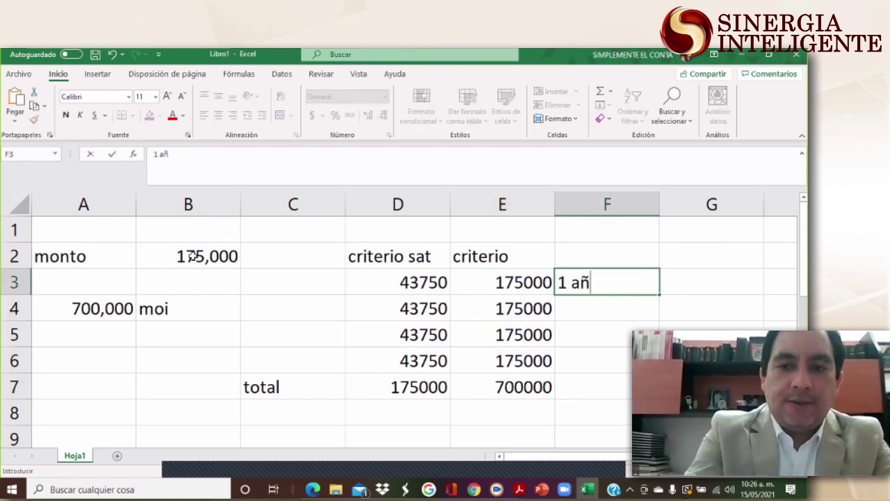
{"action": "key", "text": "Return"}
{"action": "type", "text": "2 a"}
{"action": "key", "text": "BackSpace"}
{"action": "type", "text": "a"}
{"action": "key", "text": "BackSpace"}
{"action": "type", "text": "año"}
{"action": "key", "text": "Return"}
{"action": "type", "text": "3 año"}
{"action": "key", "text": "Return"}
{"action": "type", "text": "4 año"}
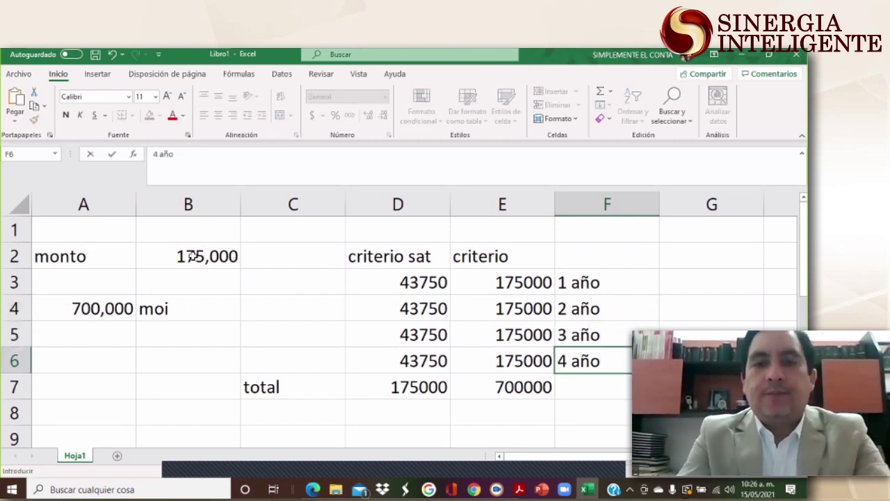
{"action": "key", "text": "Return"}
{"action": "key", "text": "Return"}
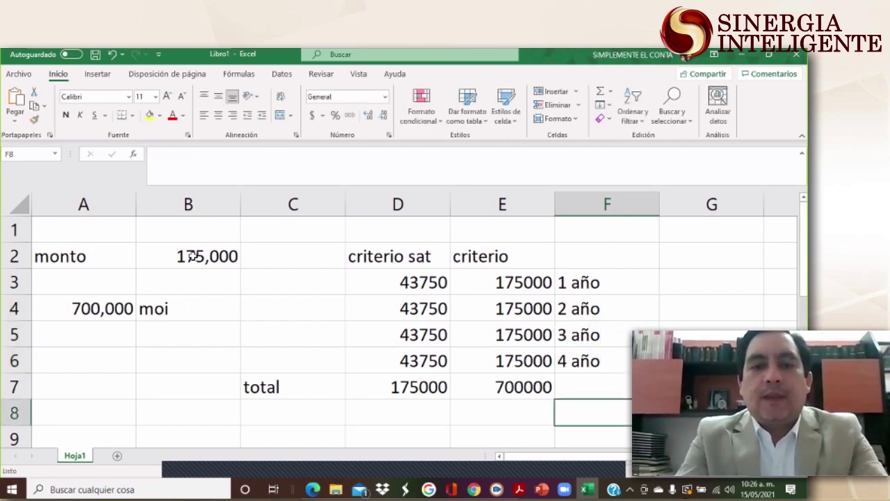
Add a bottom border to D6:E6 to separate the yearly amounts from the totals
{"action": "key", "text": "Left"}
{"action": "key", "text": "Left"}
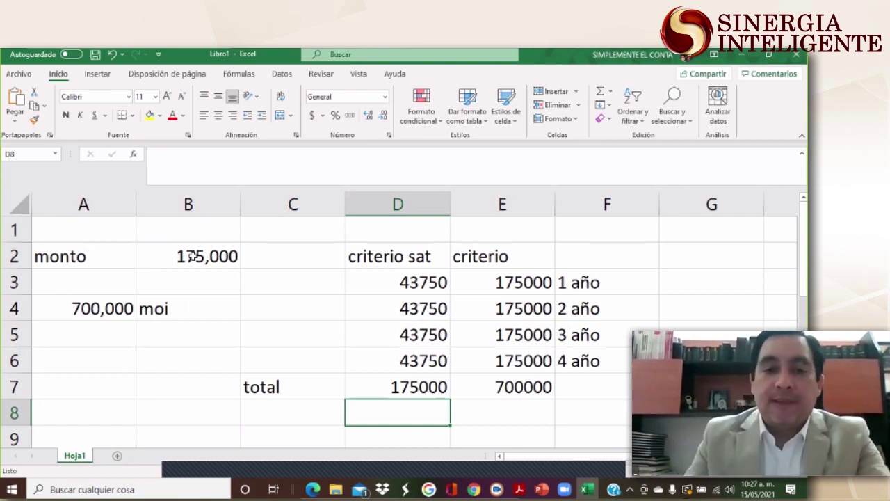
{"action": "left_click", "coordinate": [375, 360]}
{"action": "left_click_drag", "start_coordinate": [449, 373], "coordinate": [527, 374]}
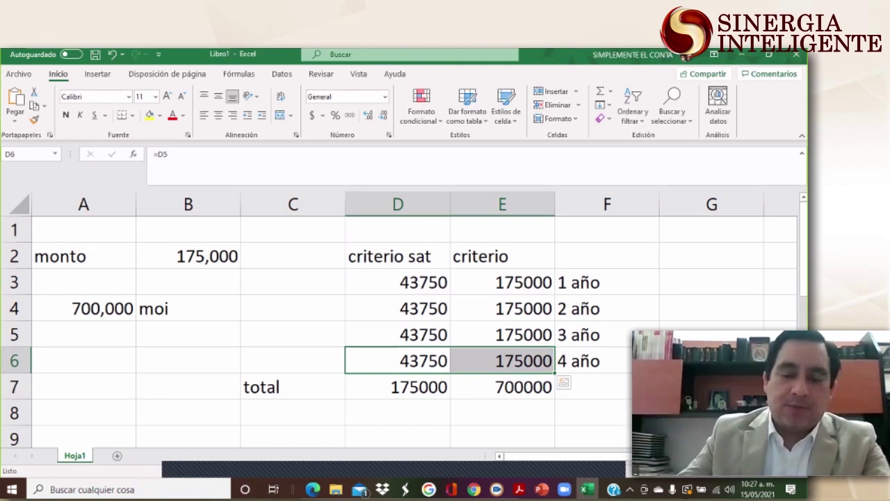
{"action": "left_click", "coordinate": [626, 395]}
{"action": "left_click", "coordinate": [539, 428]}
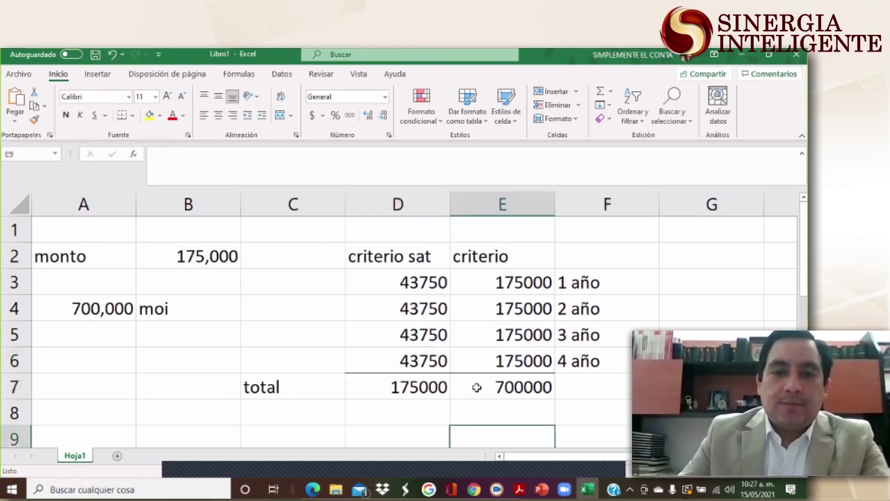
Calculate the difference between the two totals in E8 with the formula =D7-E7
{"action": "left_click", "coordinate": [617, 406]}
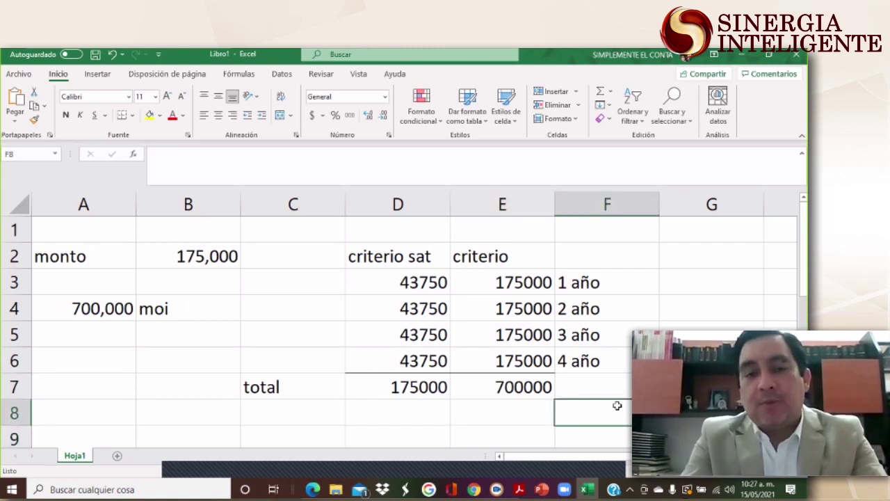
{"action": "key", "text": "Left"}
{"action": "type", "text": "="}
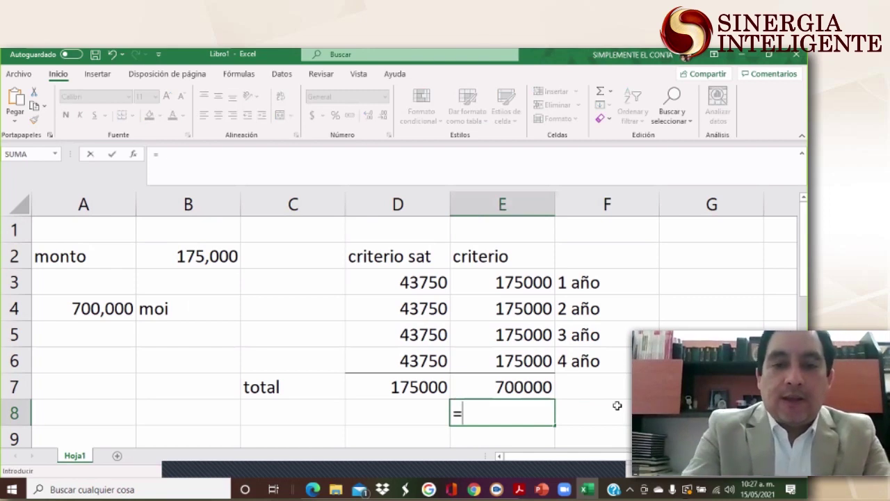
{"action": "key", "text": "Up"}
{"action": "key", "text": "Left"}
{"action": "type", "text": "-"}
{"action": "key", "text": "Up"}
{"action": "key", "text": "Return"}
{"action": "key", "text": "Up"}
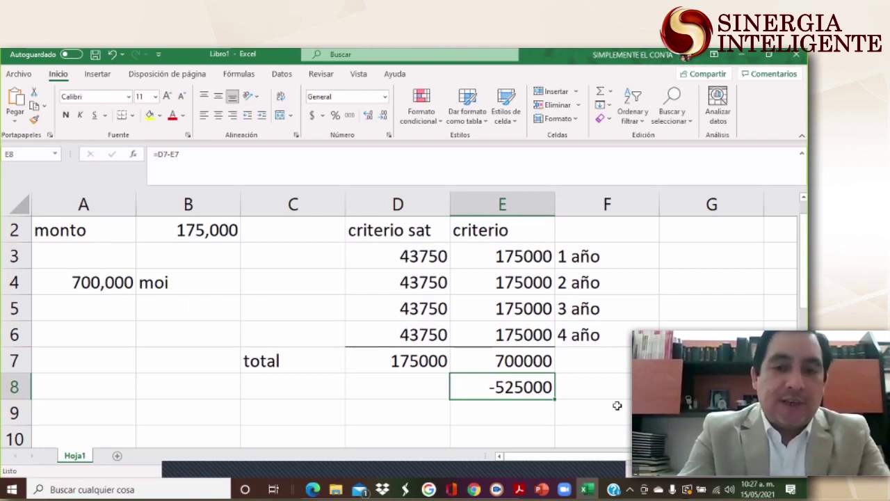
Calculate 30% of the difference in E9 with the formula =E8*0.3
{"action": "key", "text": "Down"}
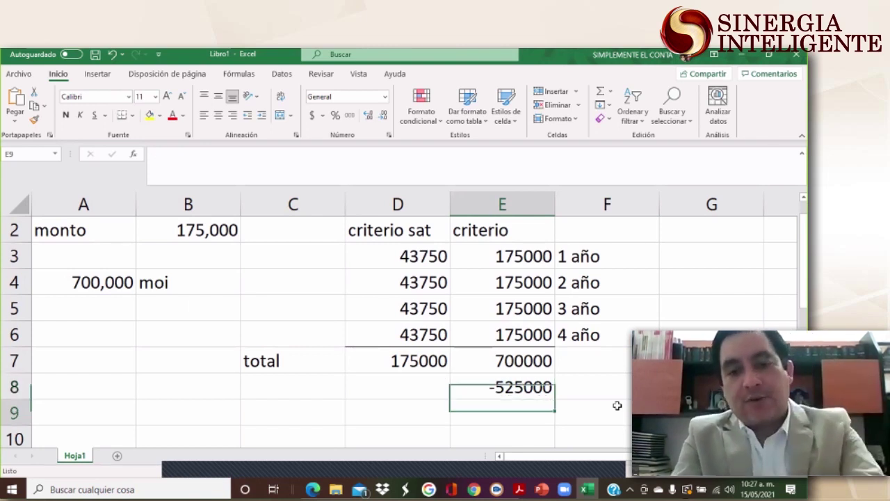
{"action": "type", "text": "="}
{"action": "key", "text": "Up"}
{"action": "type", "text": "*.3"}
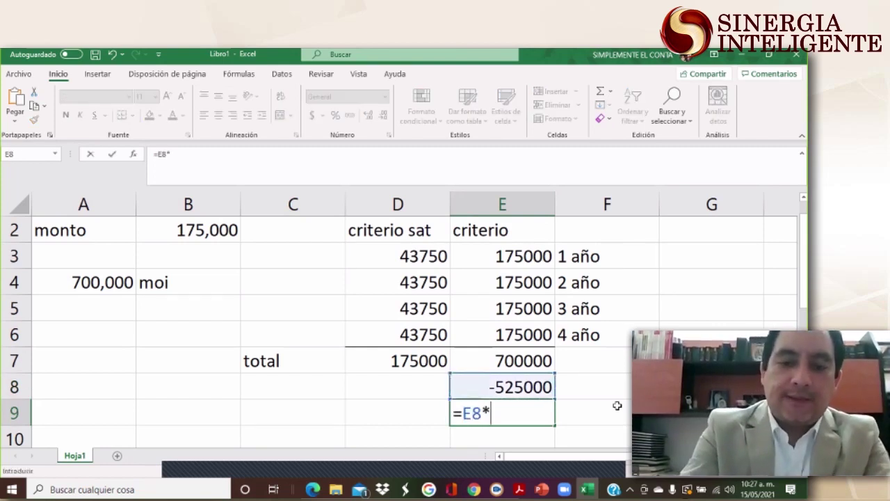
{"action": "key", "text": "Return"}
{"action": "key", "text": "Up"}
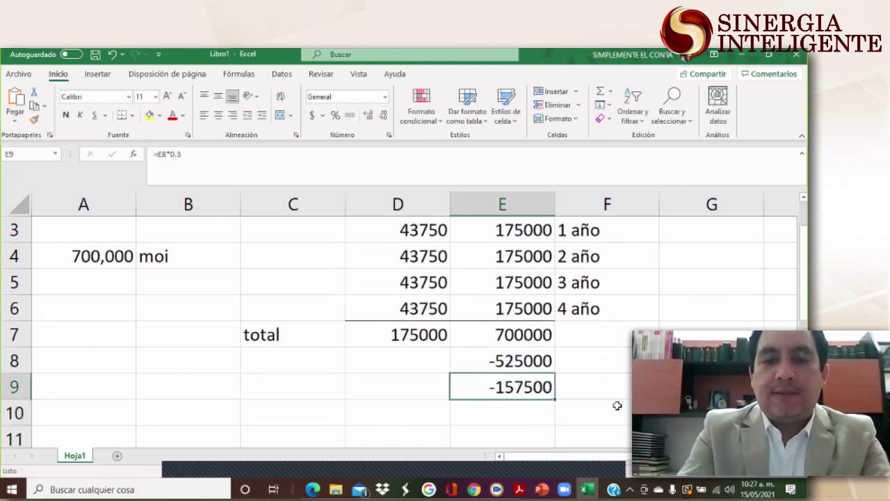
Label the 30% result in F9 as "ahorro fiscal"
{"action": "key", "text": "Right"}
{"action": "type", "text": "ahorro fisc"}
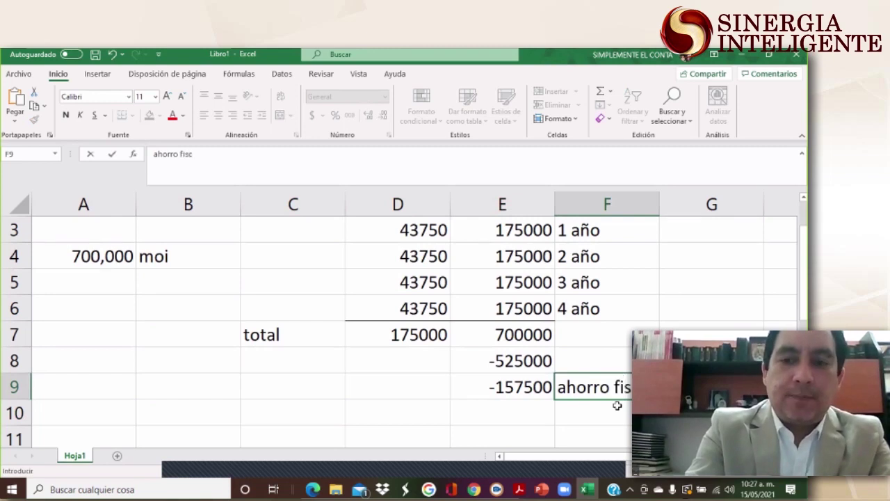
{"action": "key", "text": "Return"}
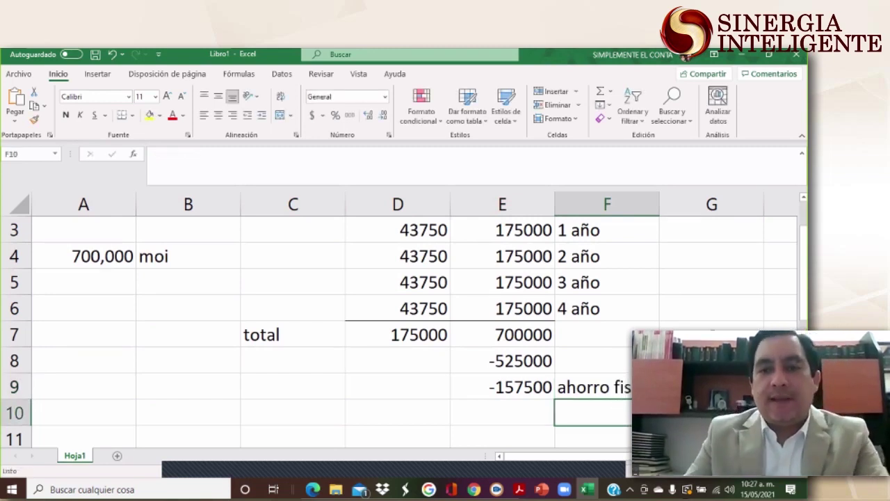
Apply a red font color to the tax saving amount and its label in E9:F9
{"action": "left_click_drag", "start_coordinate": [511, 389], "coordinate": [594, 383]}
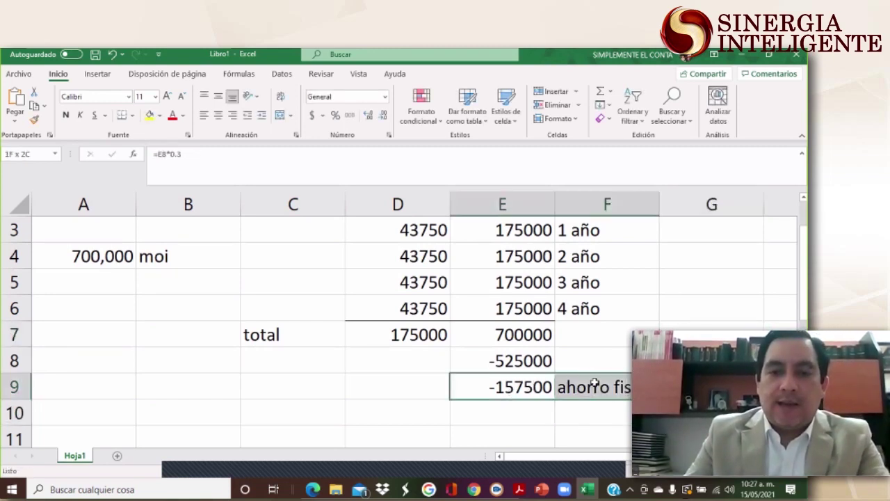
{"action": "left_click", "coordinate": [173, 116]}
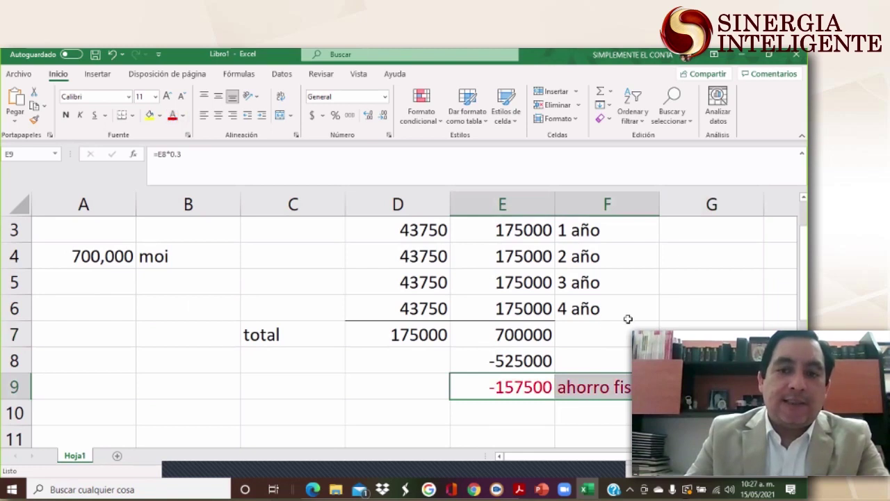
{"action": "left_click", "coordinate": [628, 318]}
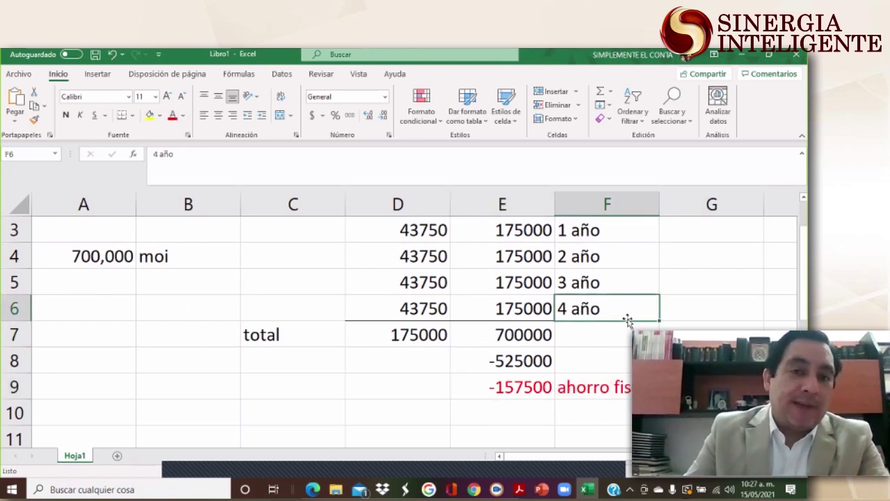
{"action": "scroll", "coordinate": [628, 319], "scroll_direction": "up", "scroll_amount": 1}
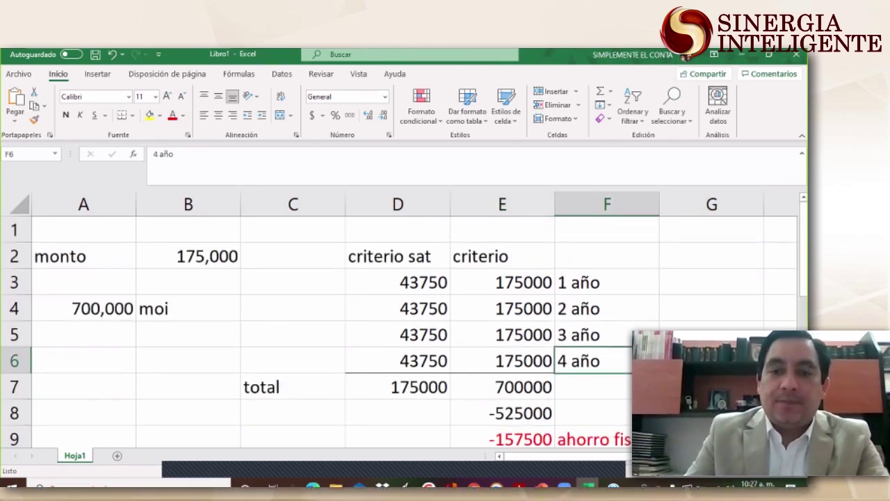
Label the difference between the totals in F8 as "beneficio"
{"action": "scroll", "coordinate": [404, 324], "scroll_direction": "down", "scroll_amount": 1}
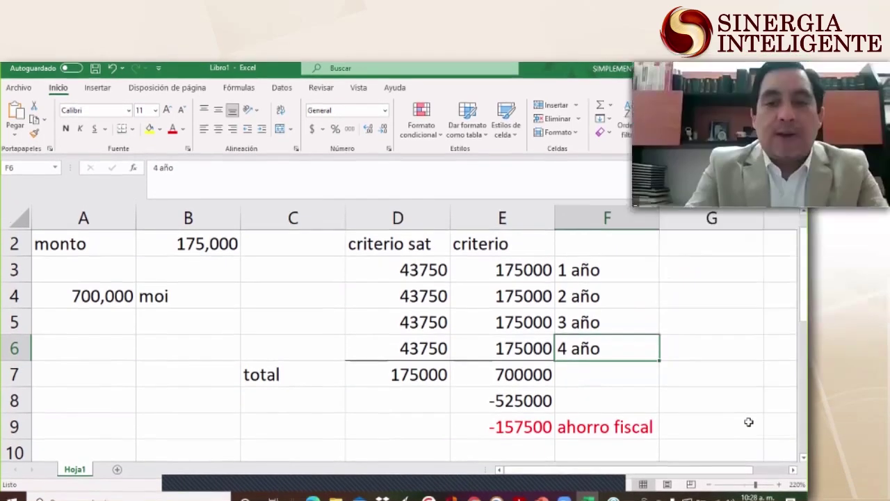
{"action": "key", "text": "Down"}
{"action": "key", "text": "Down"}
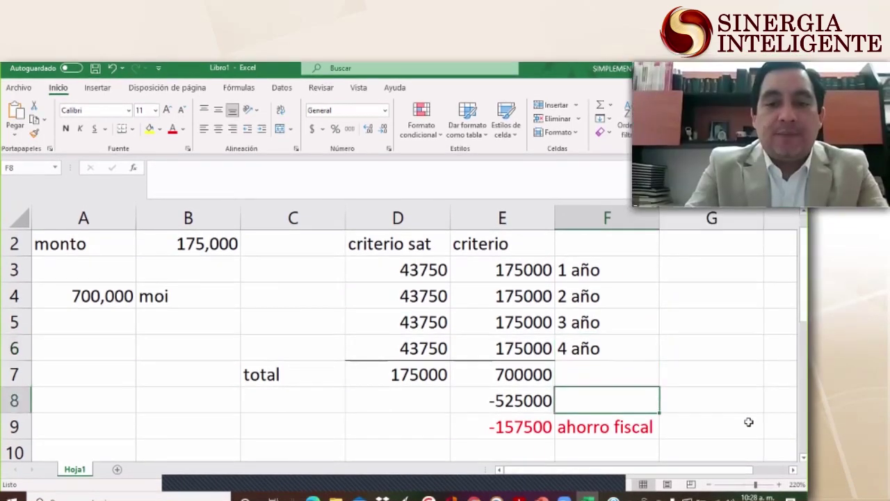
{"action": "key", "text": "Left"}
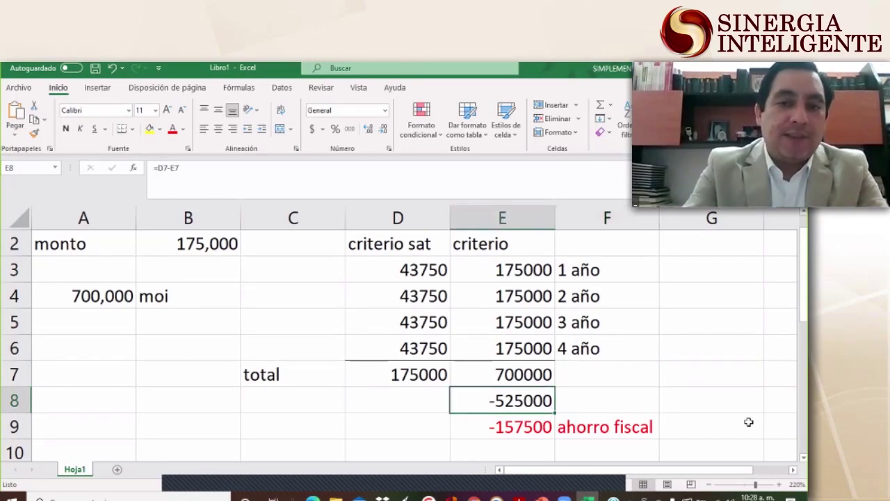
{"action": "key", "text": "Right"}
{"action": "type", "text": "beneficio"}
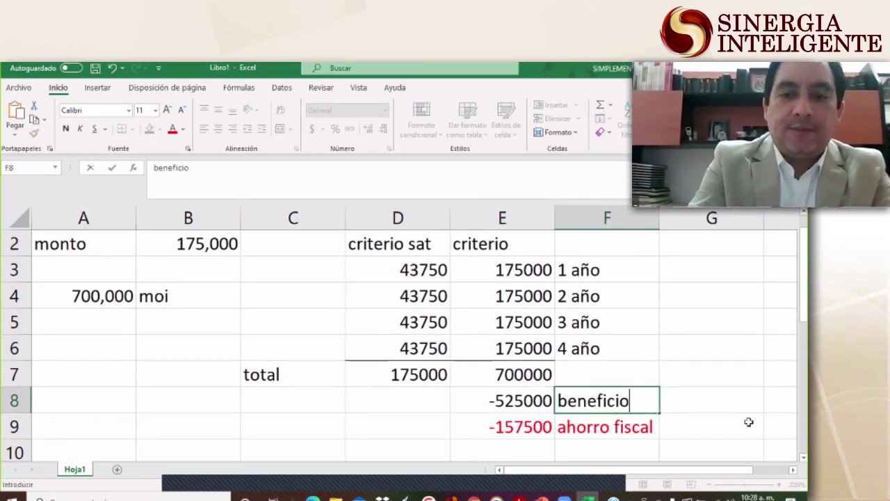
{"action": "key", "text": "Return"}
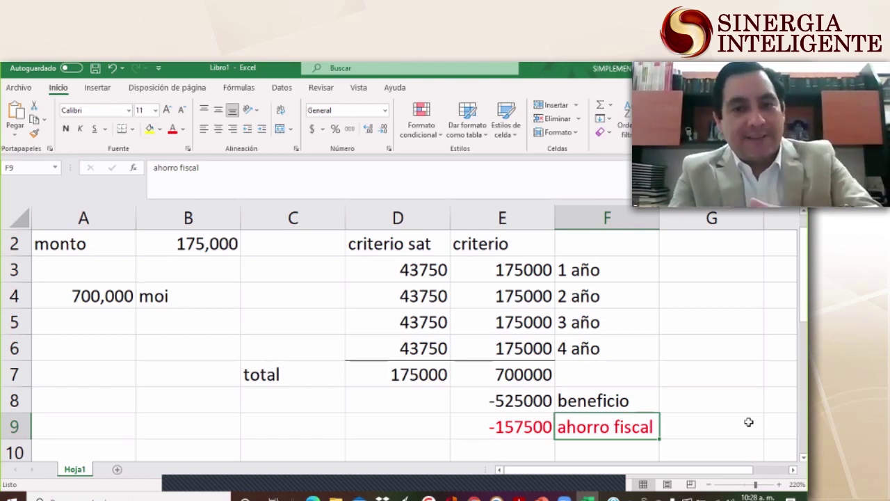
Compare the totals in D7 and E7, and examine the benefit in E8 and the tax saving in E9
{"action": "key", "text": "Up"}
{"action": "key", "text": "Up"}
{"action": "key", "text": "Left"}
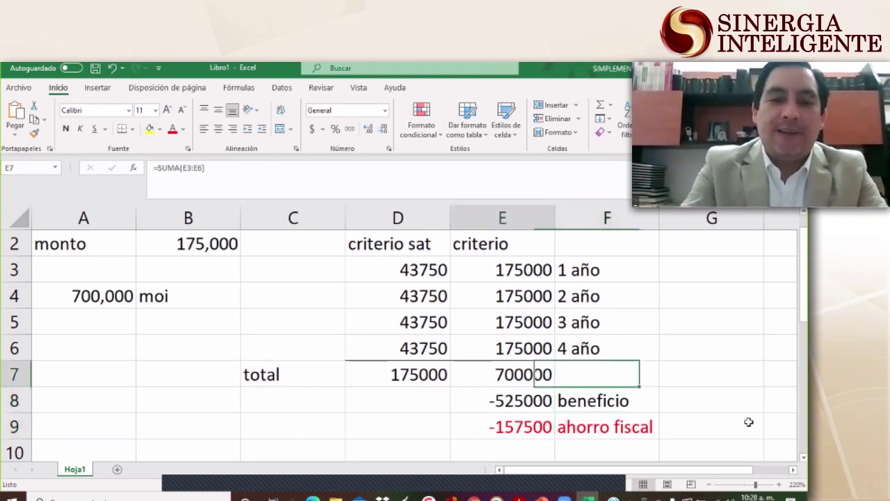
{"action": "key", "text": "Left"}
{"action": "key", "text": "Right"}
{"action": "key", "text": "Left"}
{"action": "key", "text": "Right"}
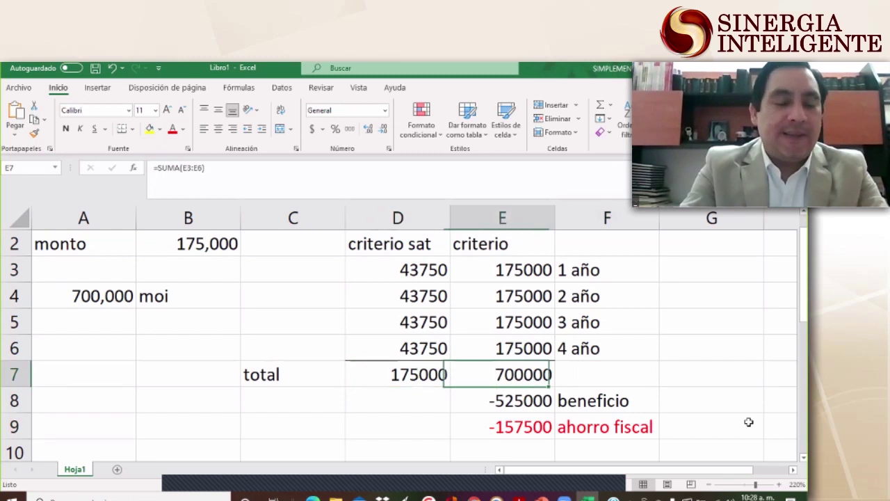
{"action": "key", "text": "Left"}
{"action": "key", "text": "Right"}
{"action": "key", "text": "Left"}
{"action": "key", "text": "Right"}
{"action": "key", "text": "Left"}
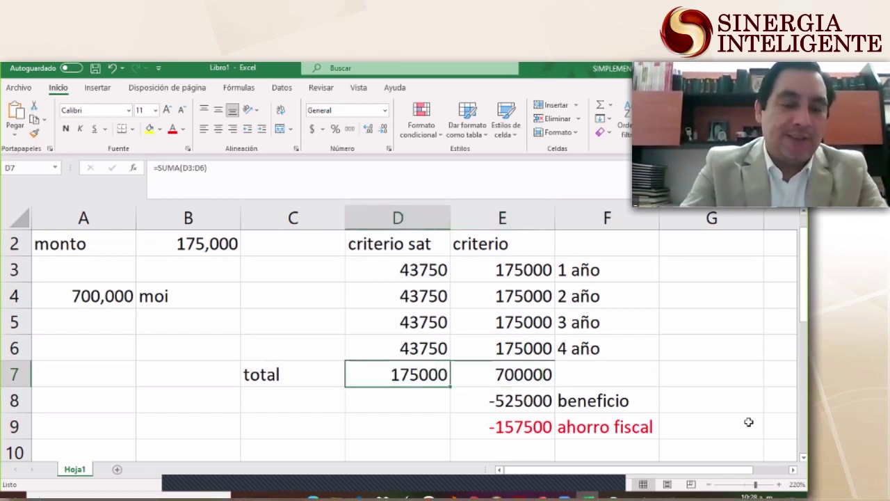
{"action": "key", "text": "Right"}
{"action": "key", "text": "Down"}
{"action": "key", "text": "Left"}
{"action": "key", "text": "Right"}
{"action": "key", "text": "Left"}
{"action": "key", "text": "Right"}
{"action": "key", "text": "Down"}
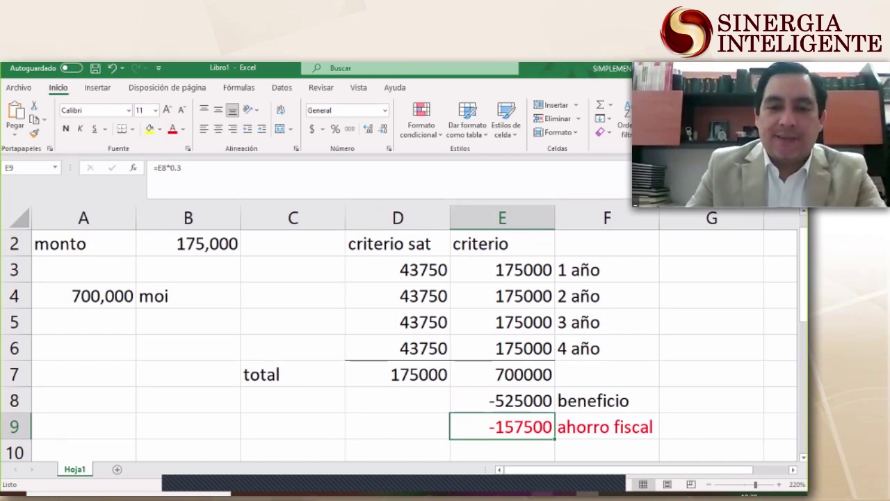
Switch to the PowerPoint presentation, start the slide show from the "PLANEACION FISCAL" slide and advance to the next slide
{"action": "left_click", "coordinate": [543, 493]}
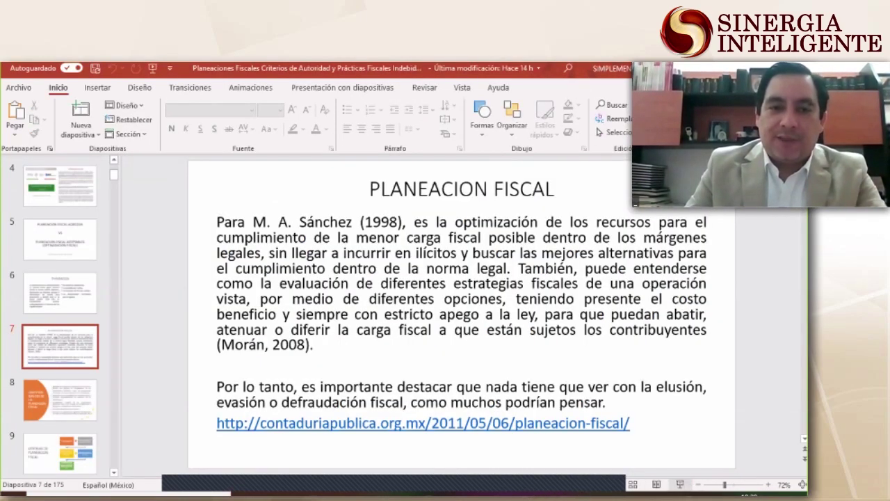
{"action": "left_click", "coordinate": [680, 484]}
{"action": "key", "text": "Right"}
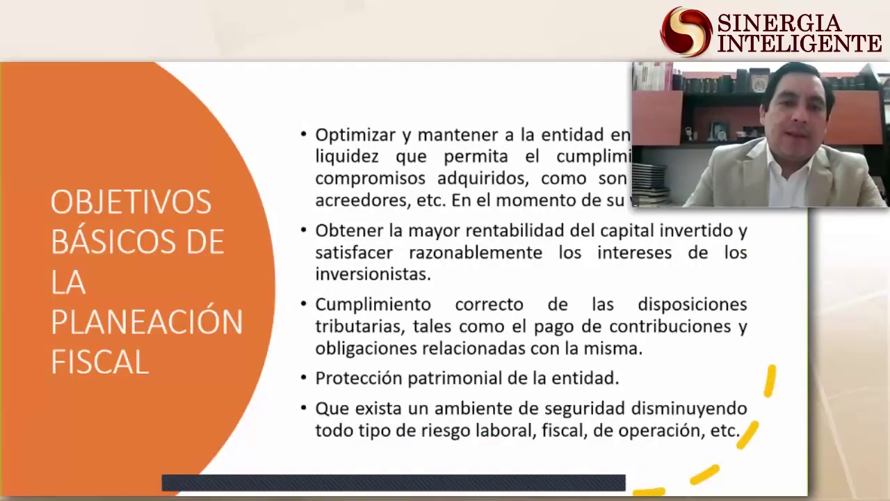